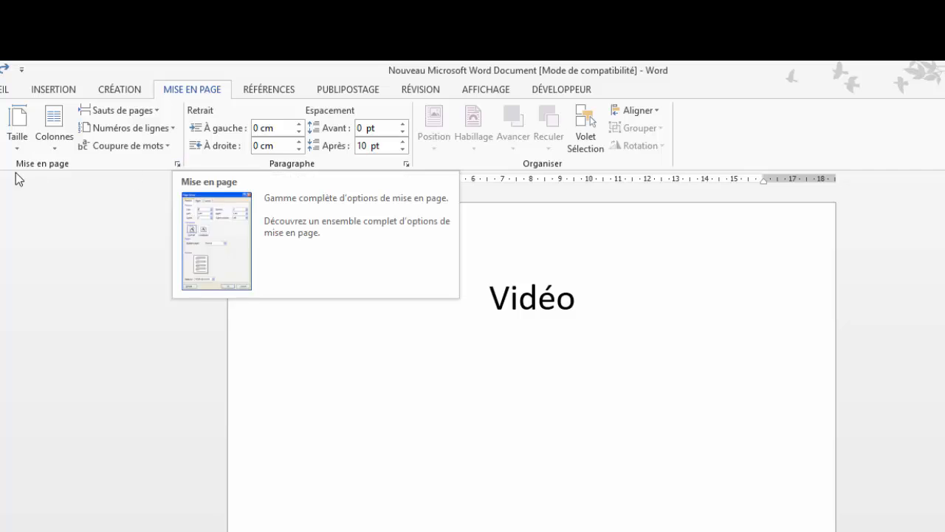
Step: Set up a box page border using the double-line style with a thin outer line and a thick inner line
{"action": "left_click", "coordinate": [178, 164]}
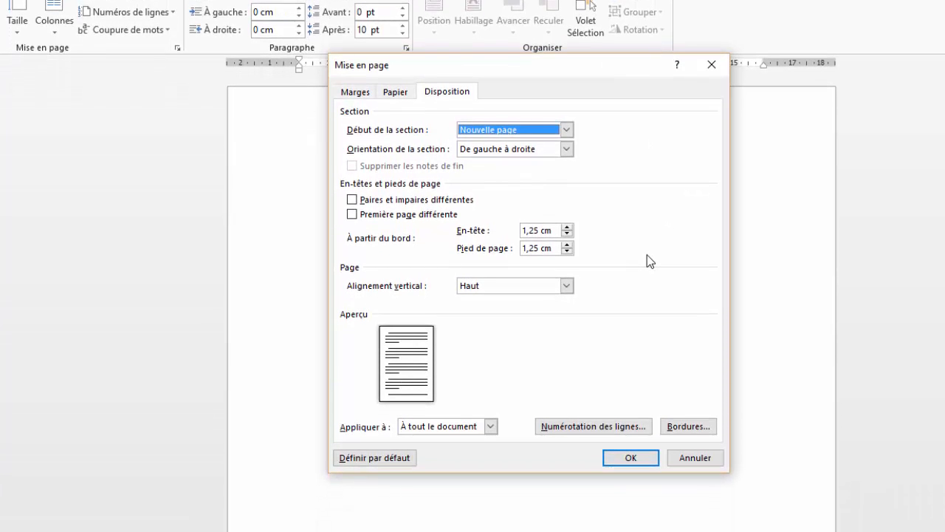
{"action": "left_click", "coordinate": [446, 97]}
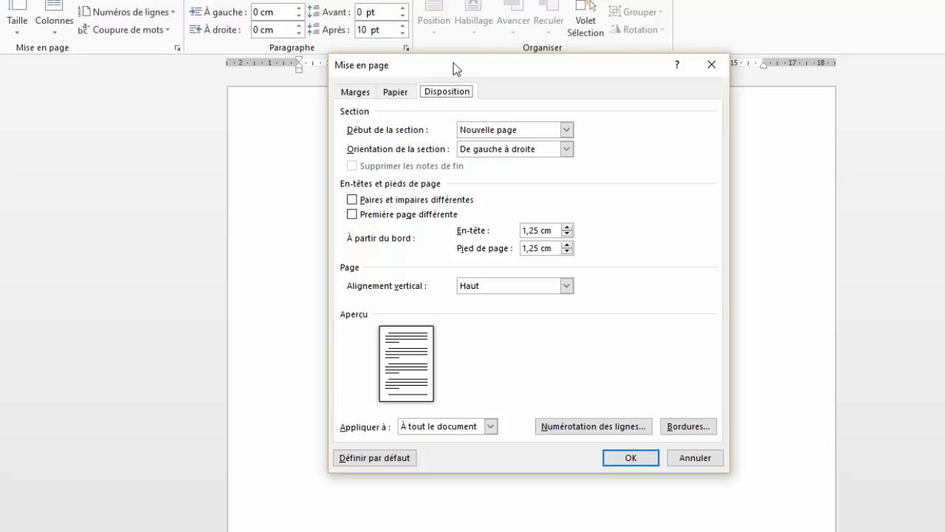
{"action": "left_click", "coordinate": [686, 430]}
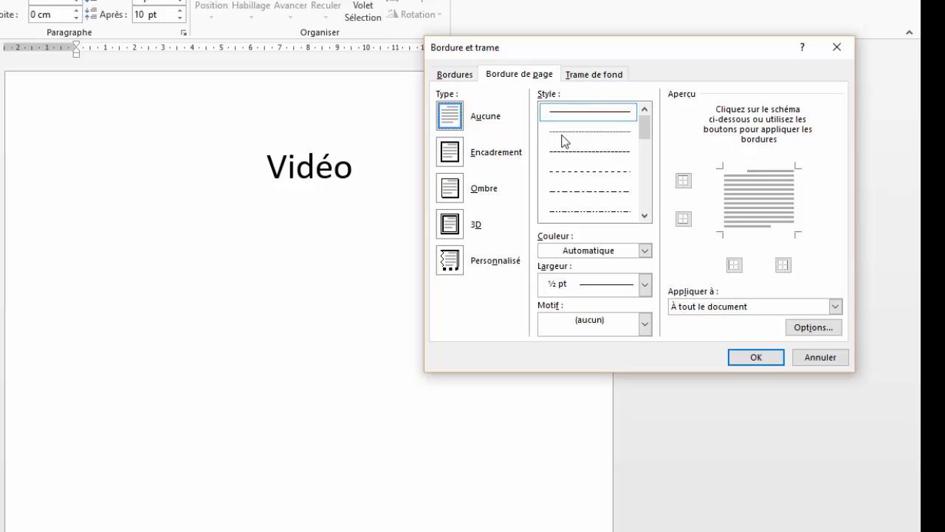
{"action": "left_click", "coordinate": [645, 216]}
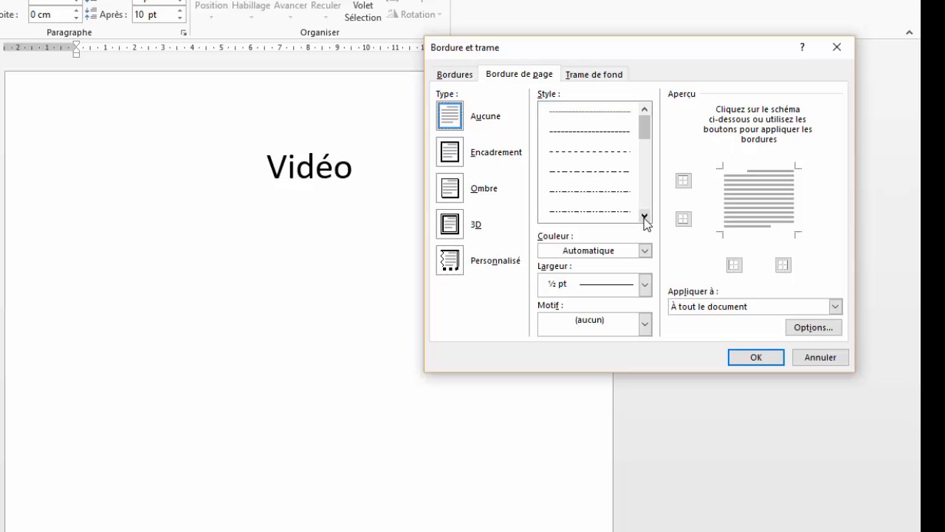
{"action": "left_click", "coordinate": [645, 216]}
{"action": "left_click", "coordinate": [645, 216]}
{"action": "left_click", "coordinate": [645, 216]}
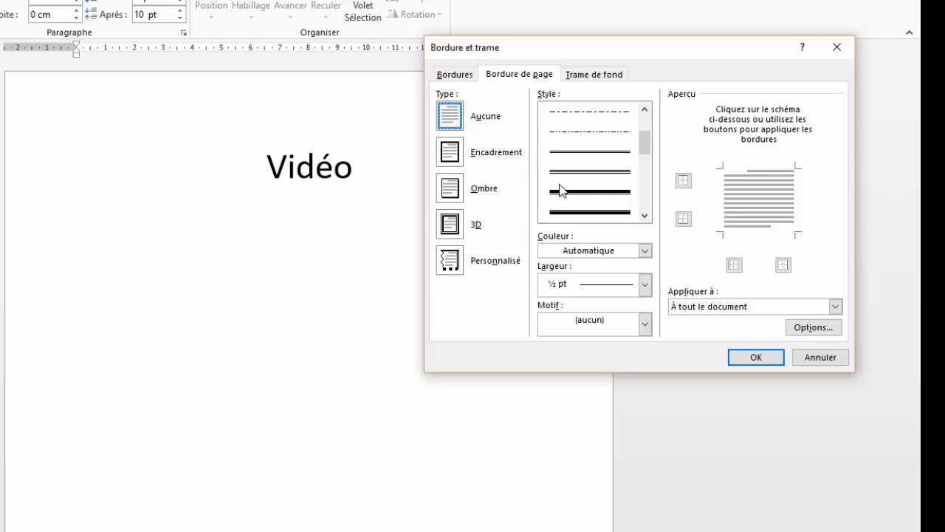
{"action": "left_click", "coordinate": [645, 216]}
{"action": "left_click", "coordinate": [645, 217]}
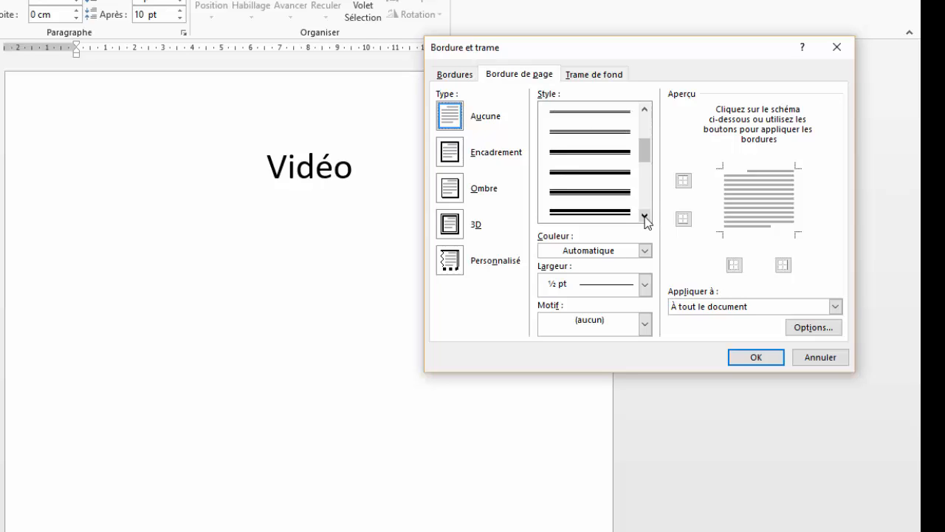
{"action": "left_click", "coordinate": [645, 217]}
{"action": "left_click", "coordinate": [644, 216]}
{"action": "left_click", "coordinate": [644, 216]}
{"action": "left_click", "coordinate": [644, 216]}
{"action": "left_click", "coordinate": [645, 216]}
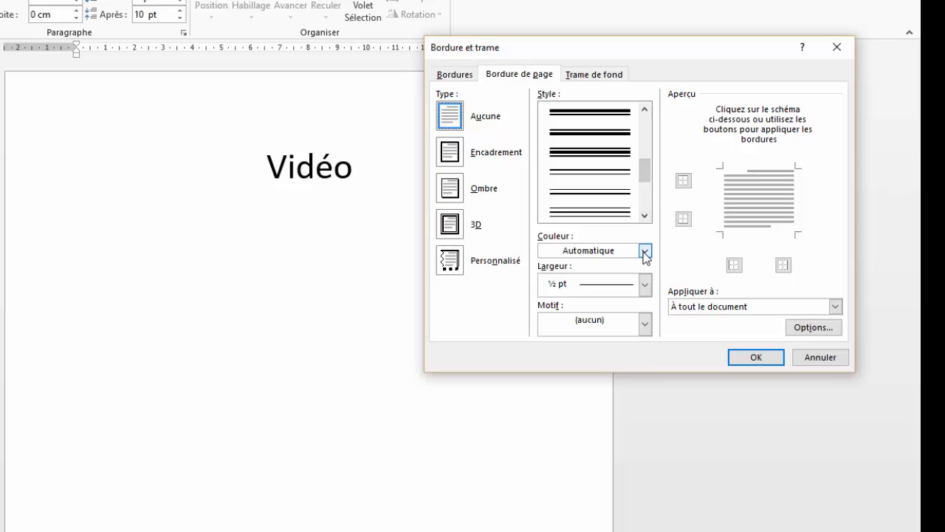
{"action": "left_click", "coordinate": [581, 136]}
{"action": "scroll", "coordinate": [581, 138], "scroll_direction": "up", "scroll_amount": 2}
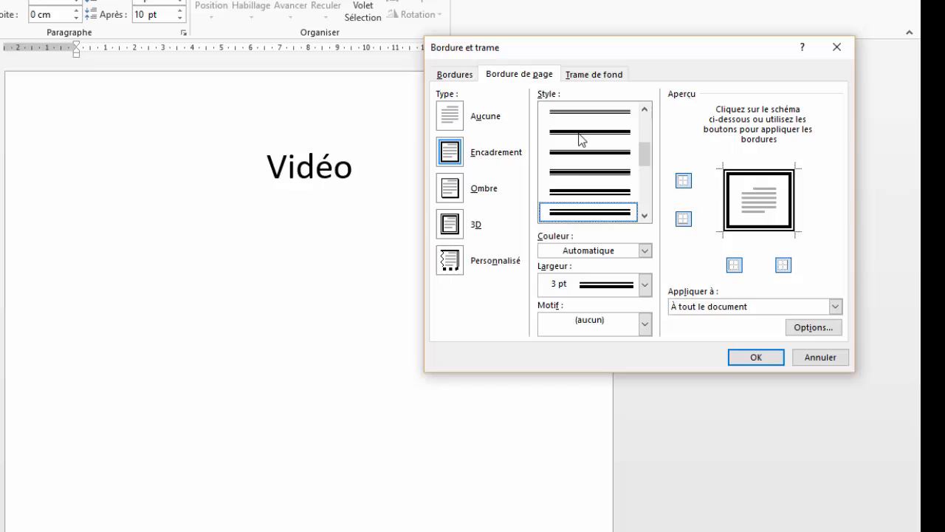
Step: Colour the page border blue at 3 pt width, apply it to the whole document, and check the pages
{"action": "left_click", "coordinate": [645, 252]}
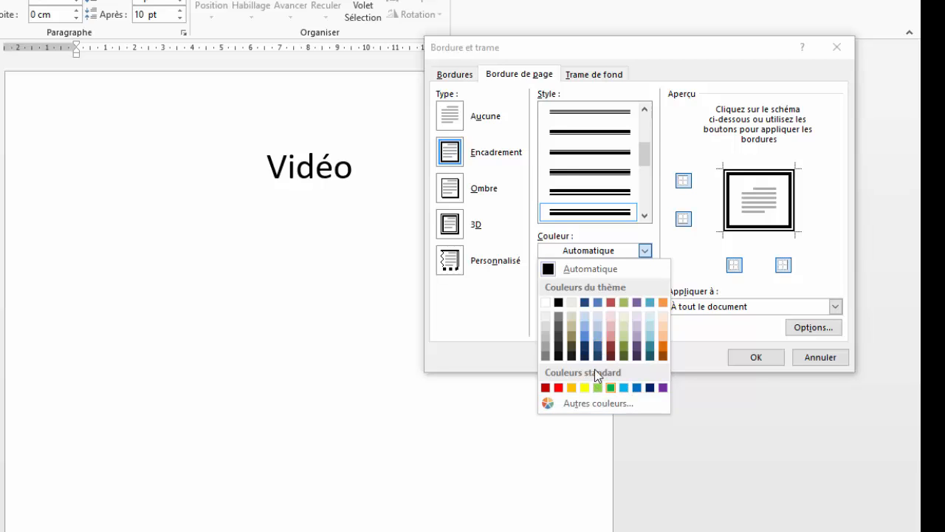
{"action": "left_click", "coordinate": [582, 337]}
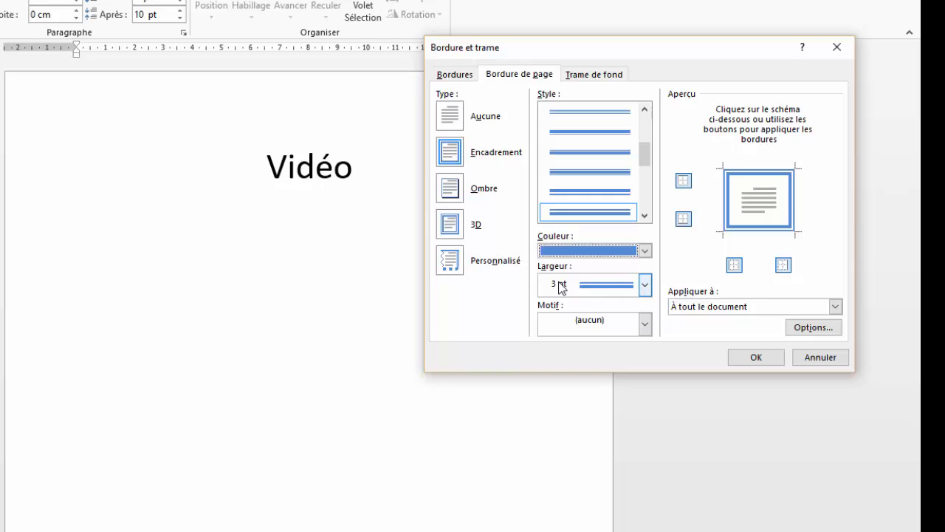
{"action": "left_click", "coordinate": [645, 285]}
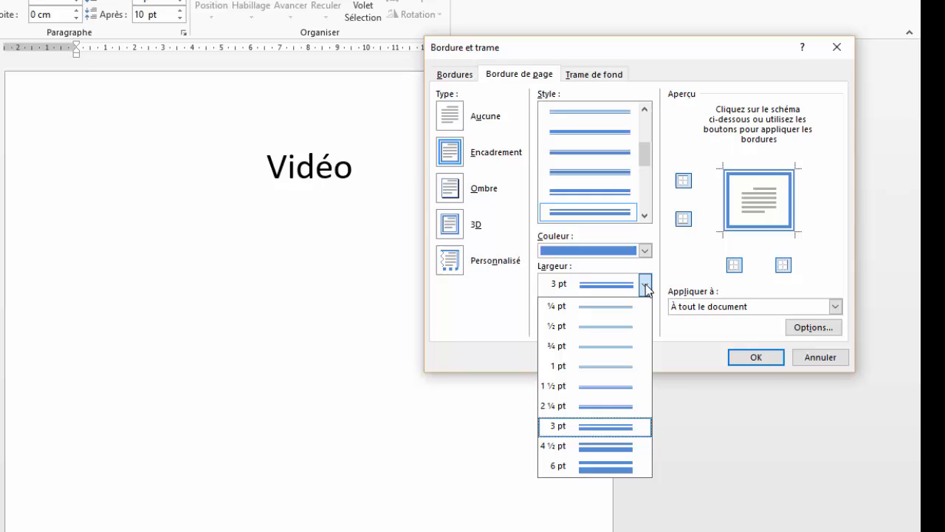
{"action": "left_click", "coordinate": [582, 427]}
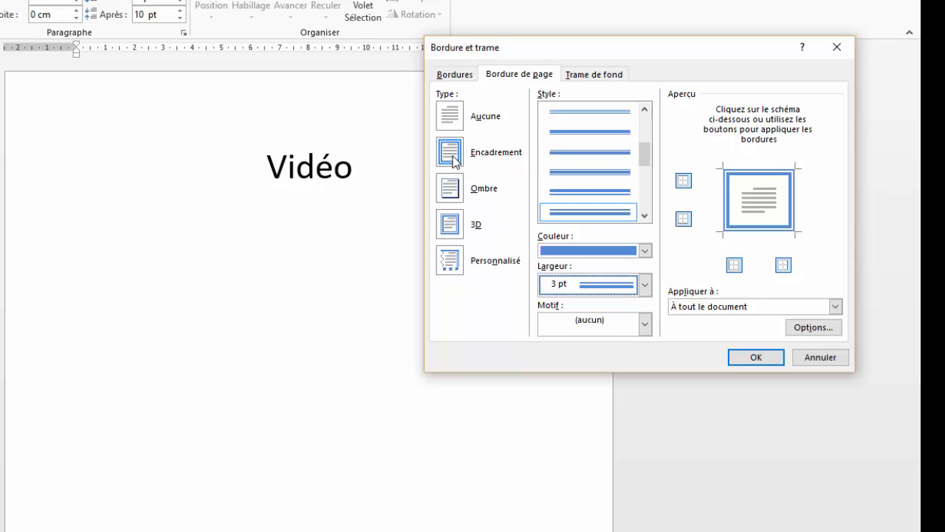
{"action": "left_click", "coordinate": [755, 358]}
{"action": "scroll", "coordinate": [375, 271], "scroll_direction": "down", "scroll_amount": 15}
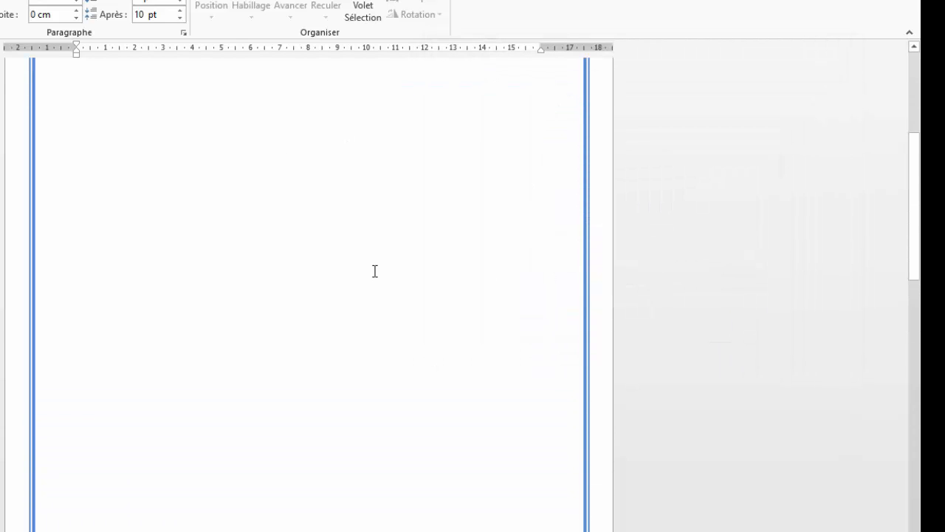
{"action": "scroll", "coordinate": [375, 271], "scroll_direction": "up", "scroll_amount": 10}
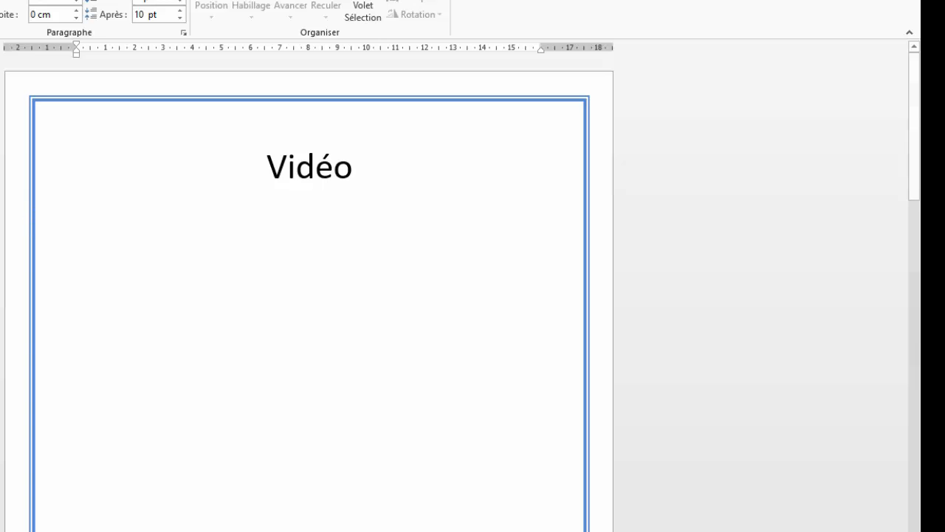
Step: Undo the blue page border and return to the start of the document
{"action": "scroll", "coordinate": [291, 268], "scroll_direction": "down", "scroll_amount": 7}
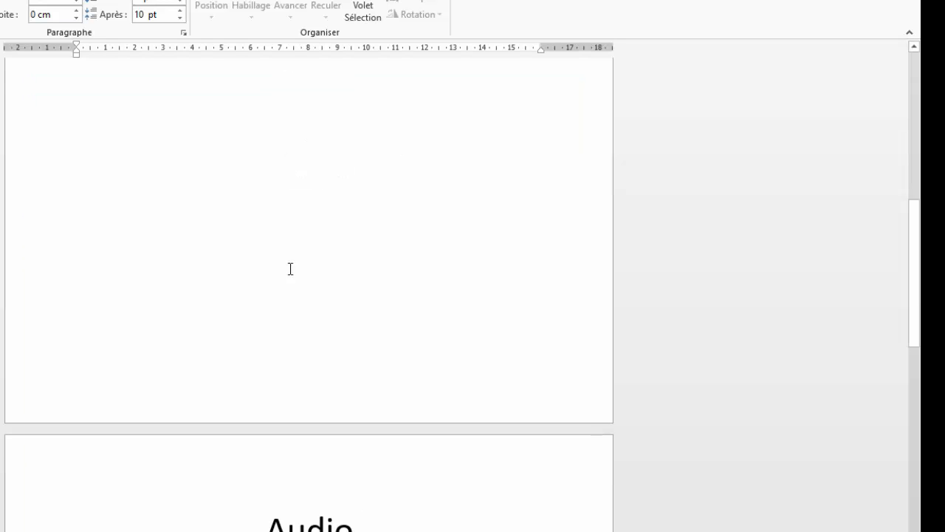
{"action": "scroll", "coordinate": [281, 261], "scroll_direction": "up", "scroll_amount": 2}
{"action": "scroll", "coordinate": [281, 261], "scroll_direction": "up", "scroll_amount": 5}
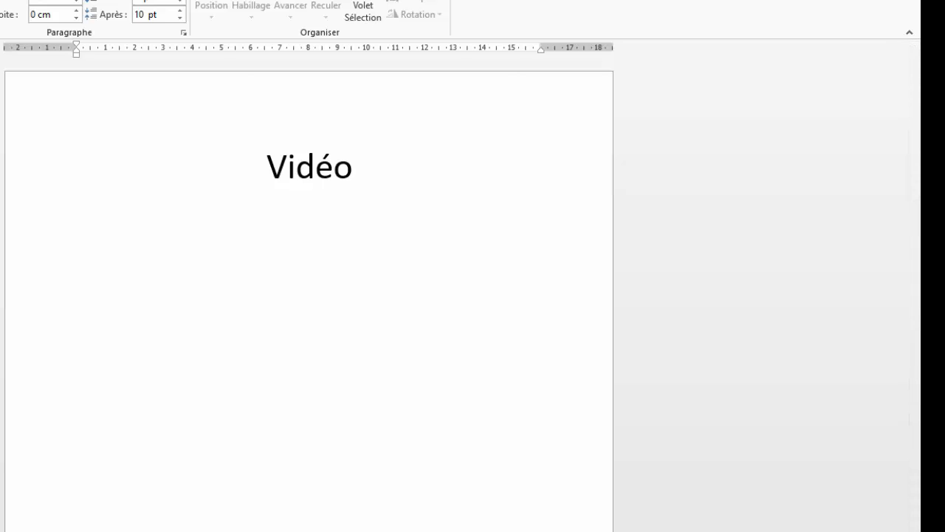
Step: Add a 31 pt page border with the red apple art pattern to the whole document and check the pages
{"action": "left_click", "coordinate": [0, 33]}
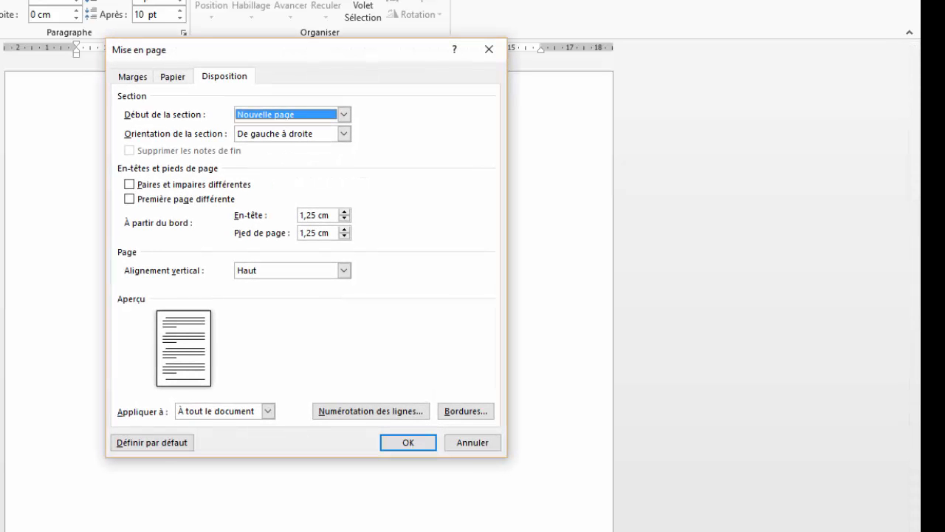
{"action": "left_click", "coordinate": [463, 411]}
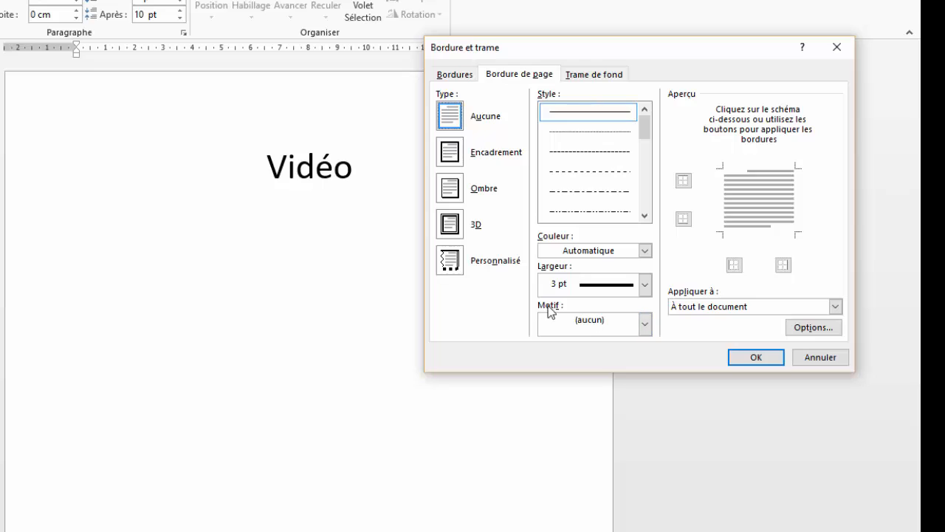
{"action": "left_click", "coordinate": [644, 325]}
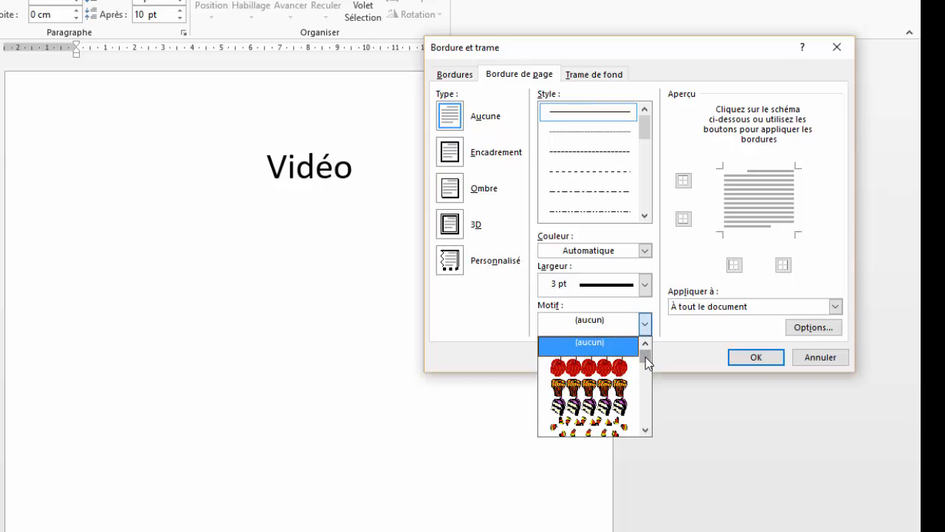
{"action": "mouse_move", "coordinate": [646, 361]}
{"action": "left_mouse_down"}
{"action": "mouse_move", "coordinate": [646, 421]}
{"action": "mouse_move", "coordinate": [650, 356]}
{"action": "left_mouse_up"}
{"action": "left_click", "coordinate": [582, 367]}
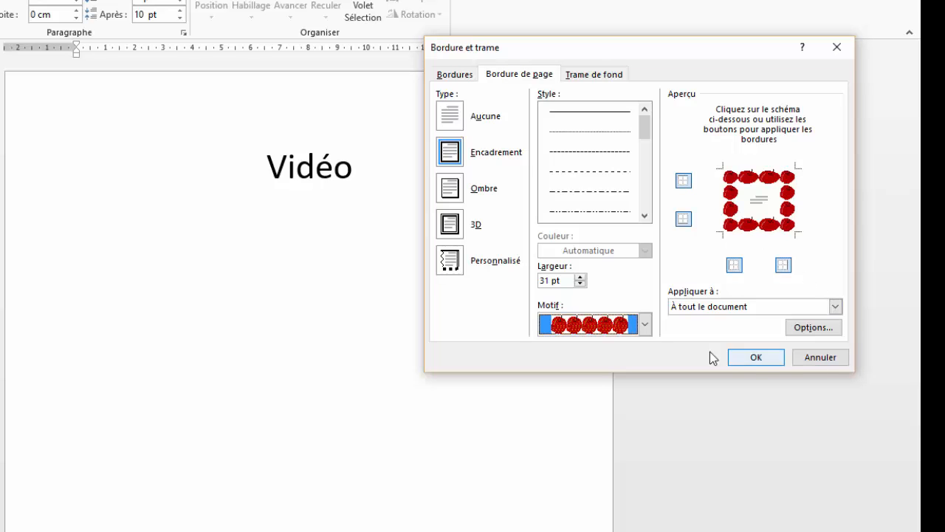
{"action": "left_click", "coordinate": [757, 357]}
{"action": "scroll", "coordinate": [139, 268], "scroll_direction": "down", "scroll_amount": 6}
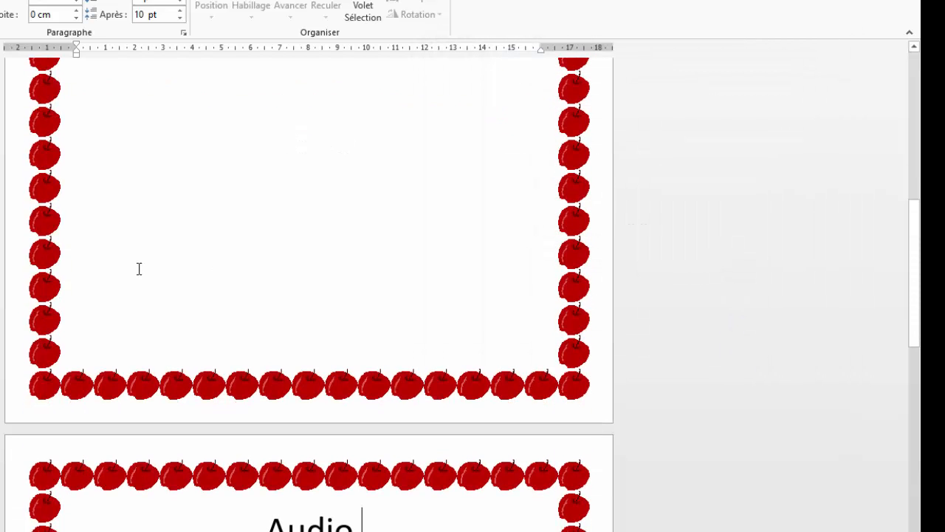
{"action": "scroll", "coordinate": [210, 242], "scroll_direction": "up", "scroll_amount": 10}
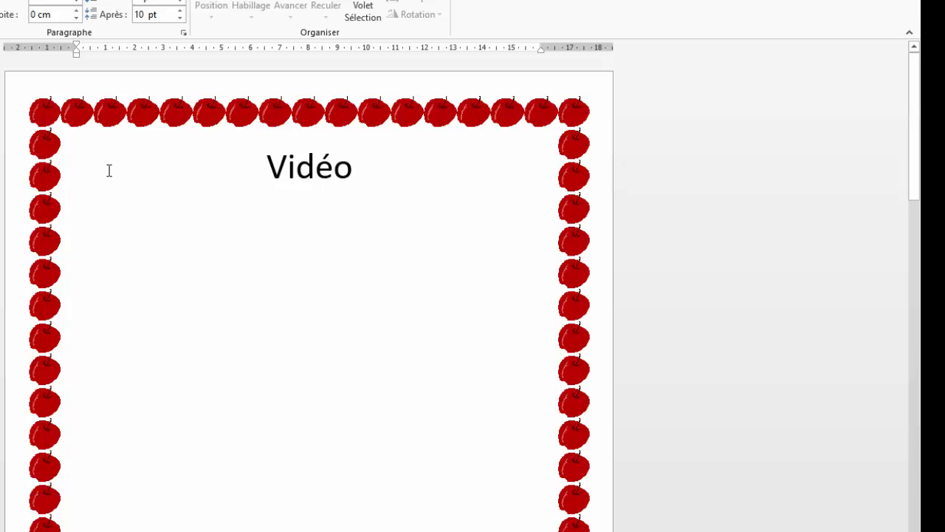
{"action": "scroll", "coordinate": [109, 171], "scroll_direction": "down", "scroll_amount": 9}
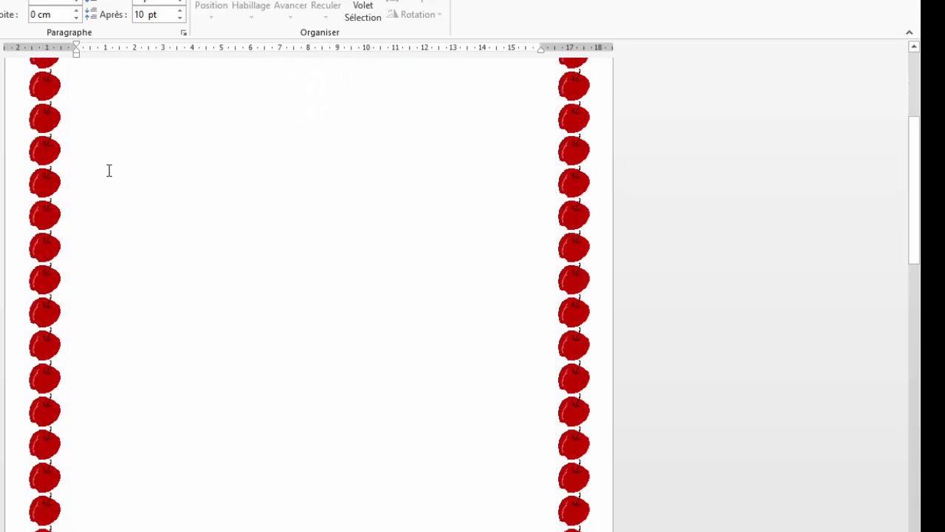
{"action": "scroll", "coordinate": [108, 177], "scroll_direction": "down", "scroll_amount": 10}
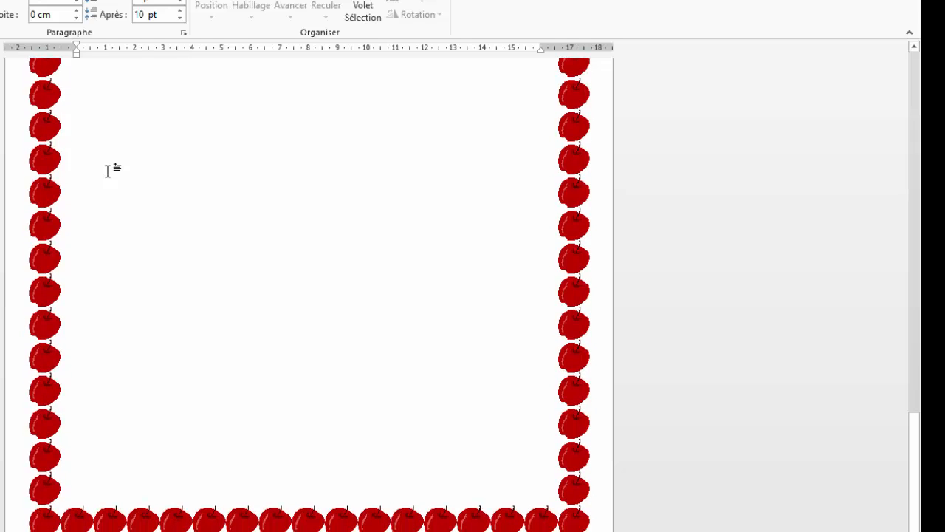
Step: Review which sections or pages the apple border can apply to, keeping it on the whole document
{"action": "scroll", "coordinate": [108, 169], "scroll_direction": "up", "scroll_amount": 3}
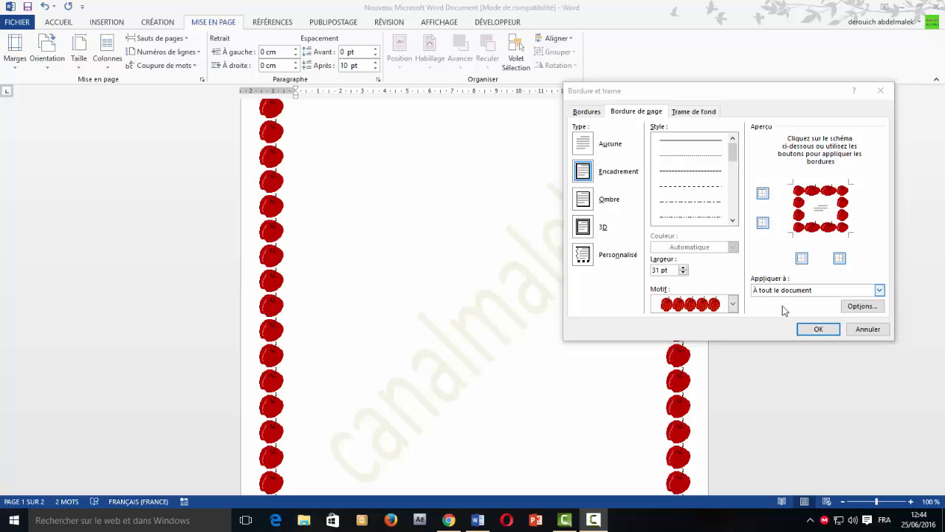
{"action": "left_click", "coordinate": [879, 291]}
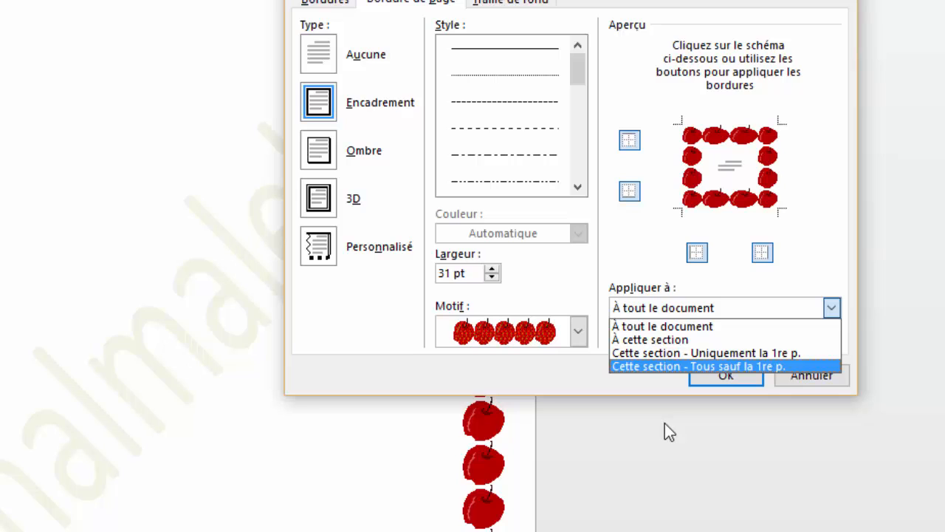
{"action": "left_click", "coordinate": [739, 378]}
{"action": "left_click", "coordinate": [739, 379]}
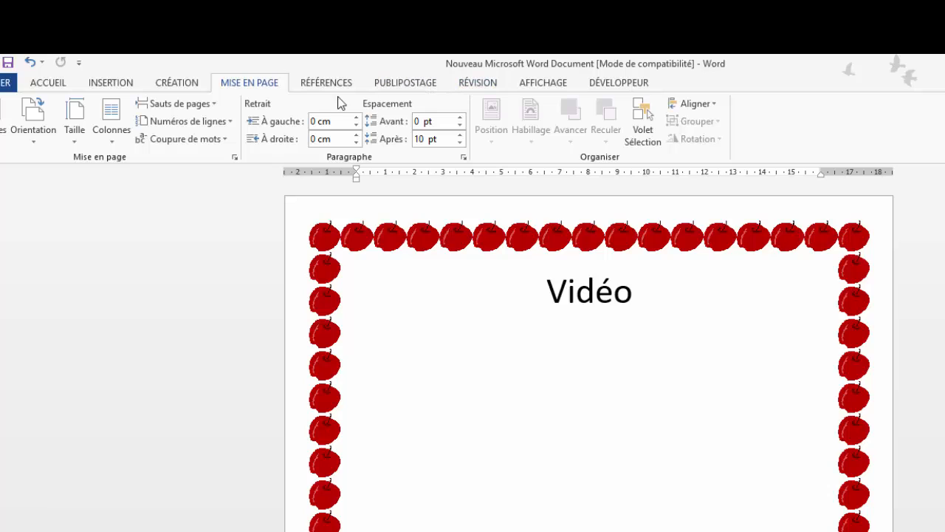
Step: Start a custom text watermark for the document and set its text to "canalmalek"
{"action": "left_click", "coordinate": [177, 83]}
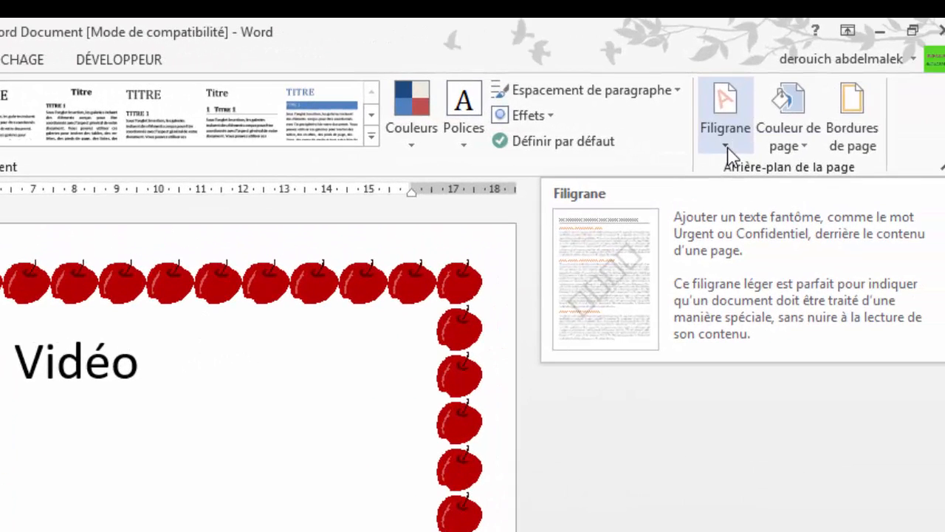
{"action": "left_click", "coordinate": [729, 152]}
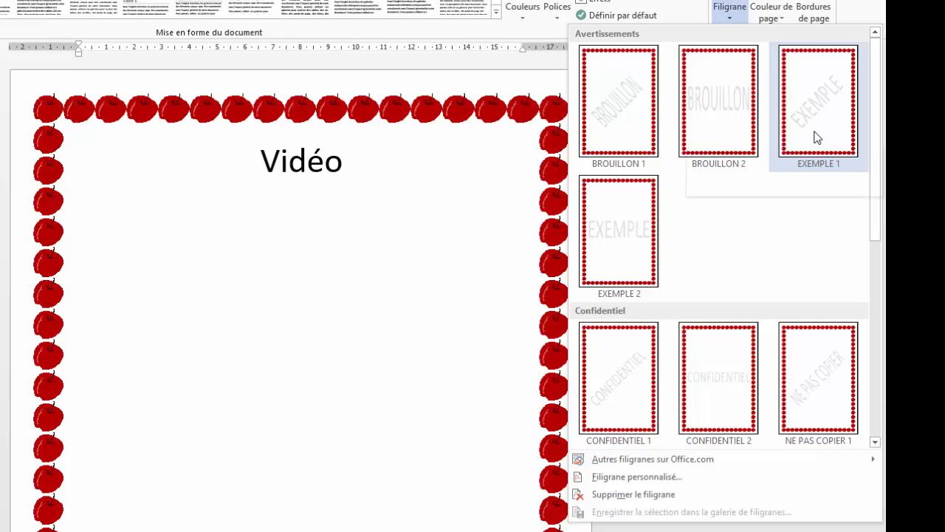
{"action": "left_click", "coordinate": [629, 477]}
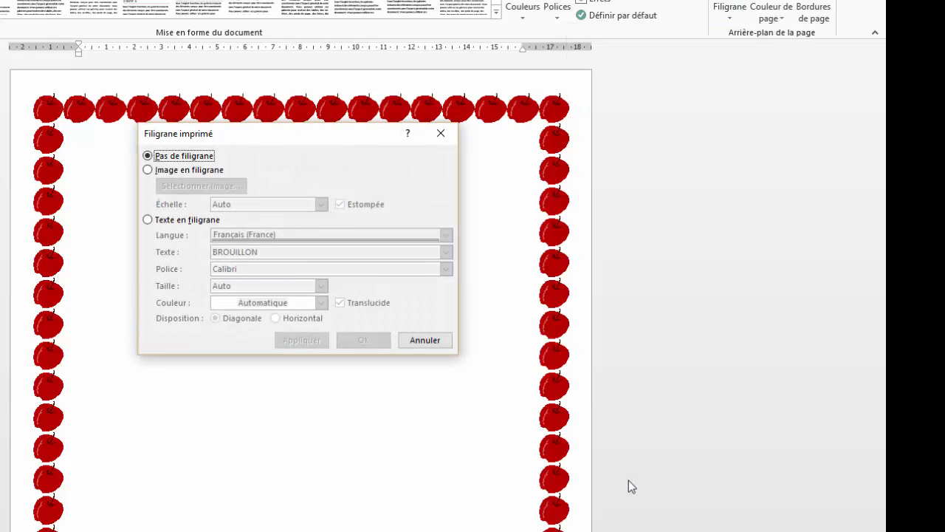
{"action": "left_click_drag", "start_coordinate": [315, 144], "coordinate": [713, 80]}
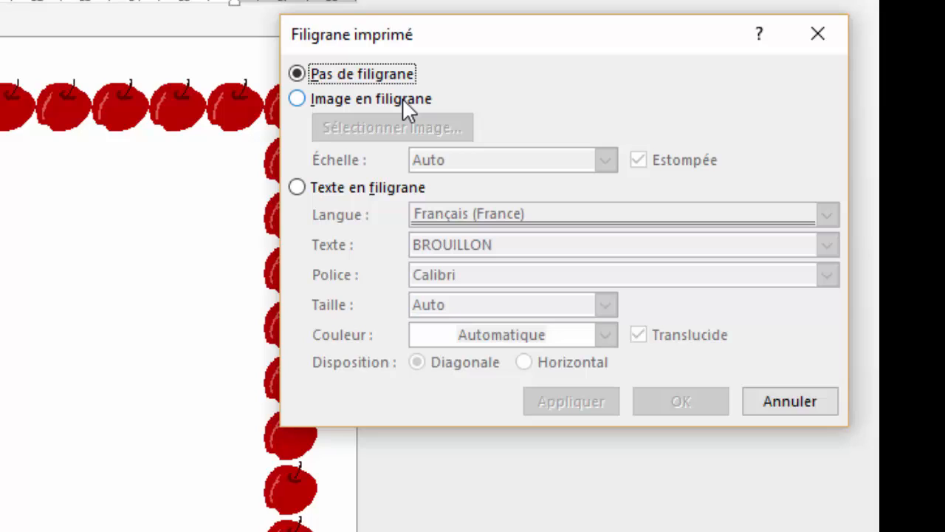
{"action": "left_click", "coordinate": [297, 189]}
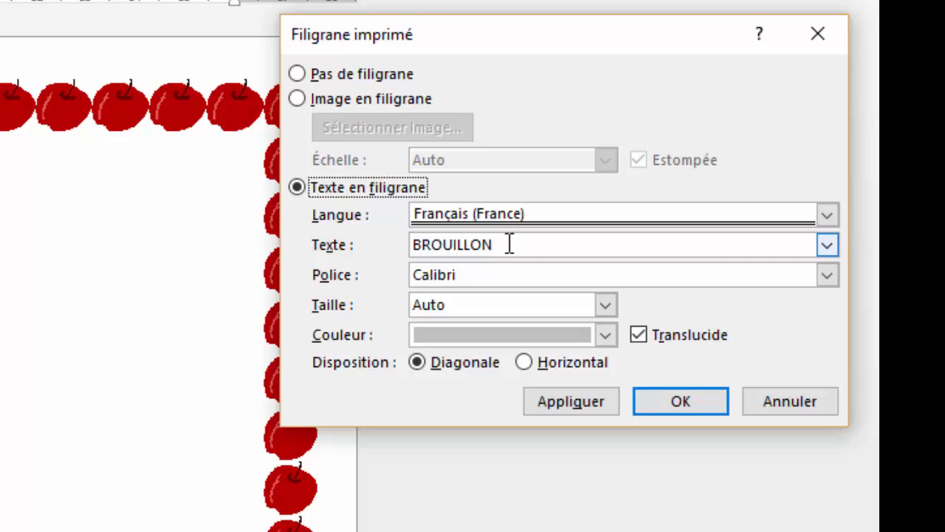
{"action": "left_click", "coordinate": [827, 246]}
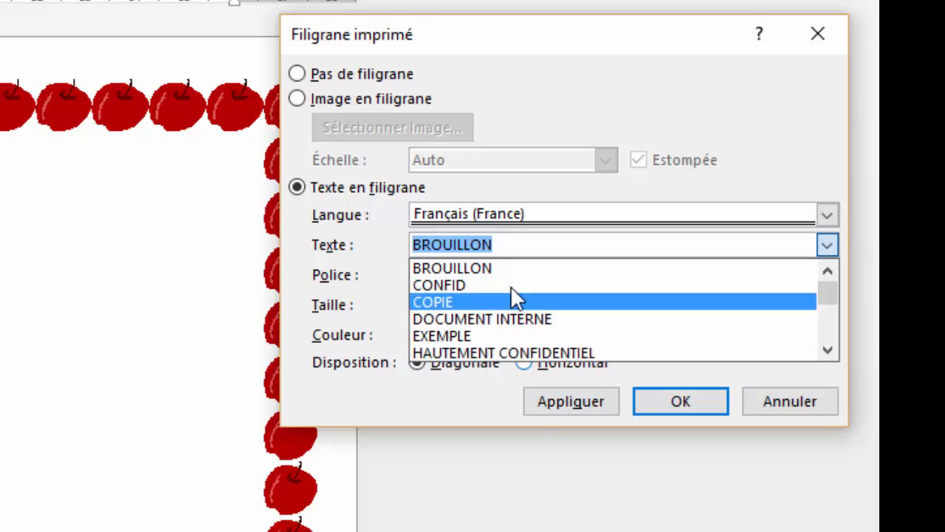
{"action": "left_click_drag", "start_coordinate": [500, 243], "coordinate": [416, 246]}
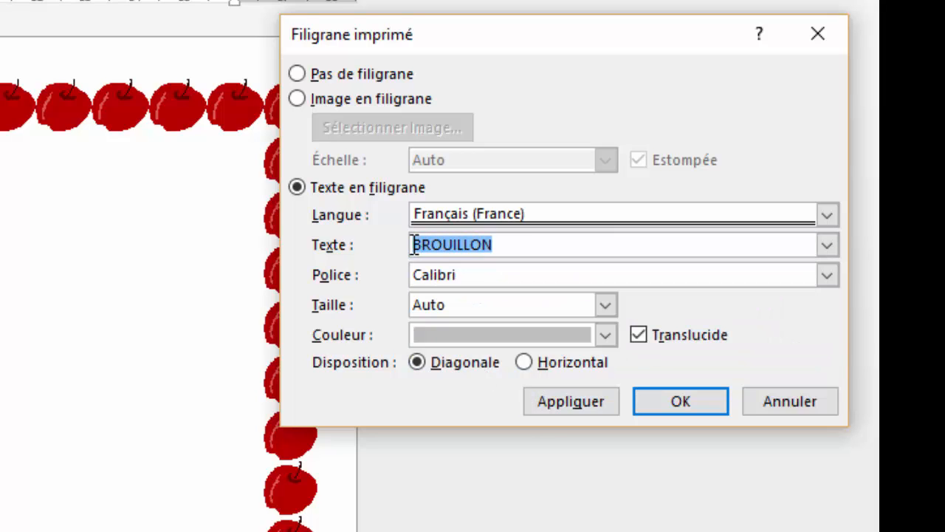
{"action": "type", "text": "Canalma"}
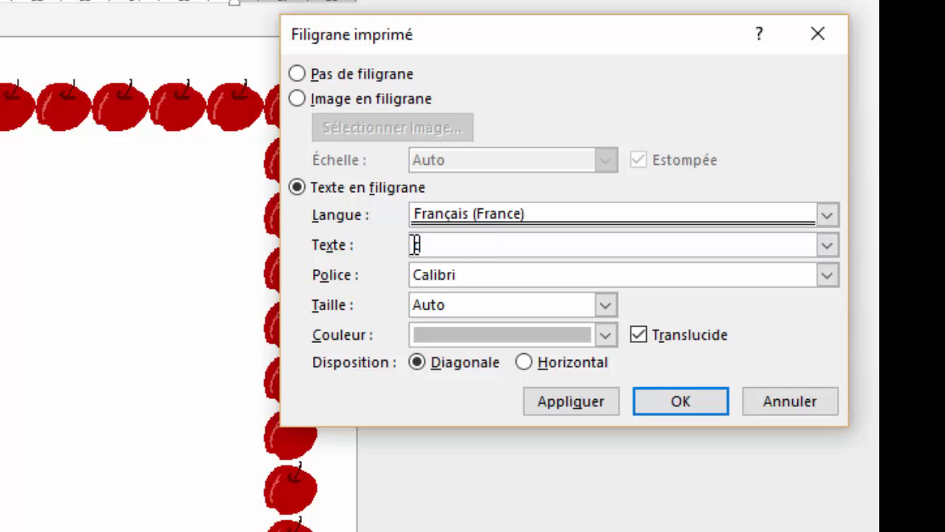
{"action": "type", "text": "lek"}
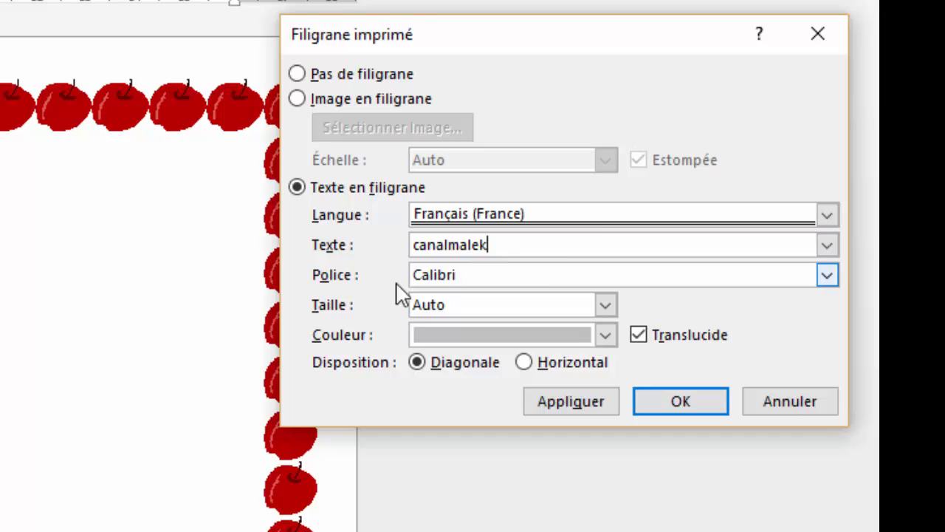
Step: Apply the text watermark in light green, keeping Calibri, automatic size and the translucent diagonal layout, and close the watermark settings
{"action": "left_click", "coordinate": [827, 276]}
{"action": "left_click", "coordinate": [442, 294]}
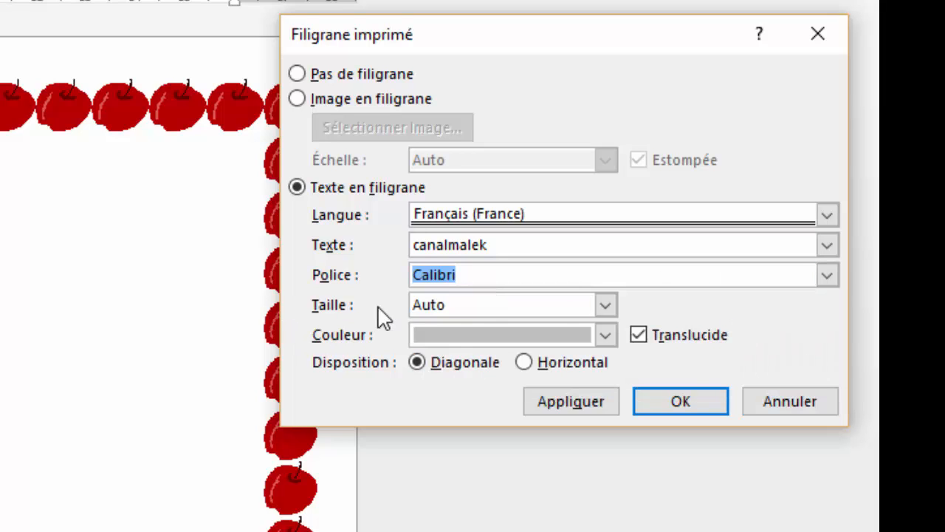
{"action": "left_click", "coordinate": [607, 309]}
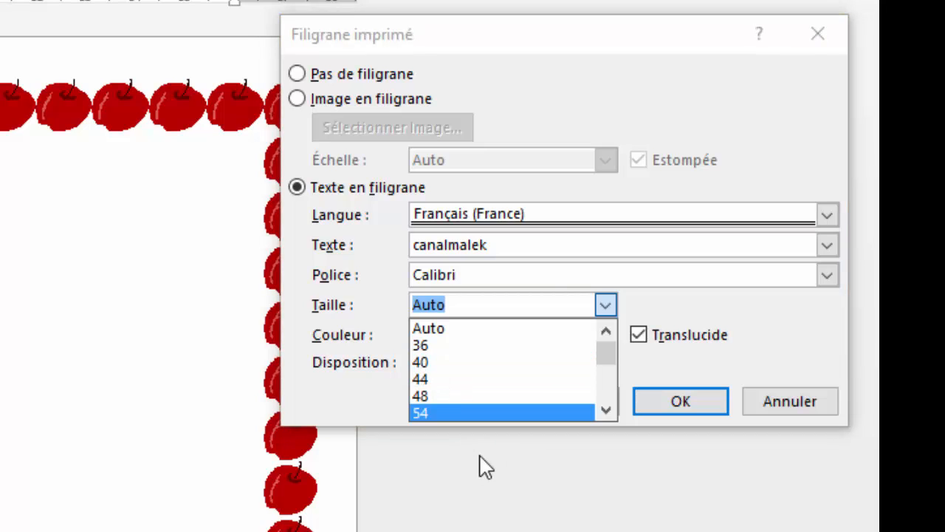
{"action": "left_click", "coordinate": [605, 305]}
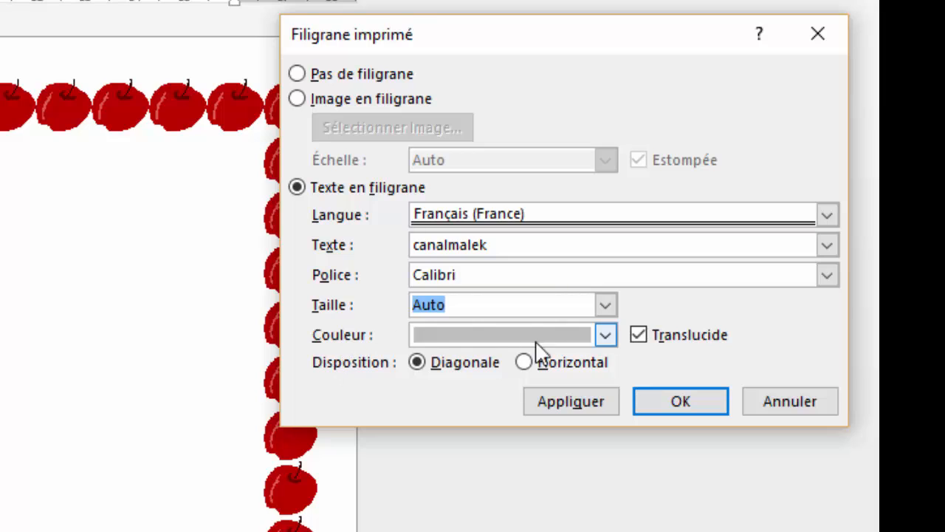
{"action": "left_click", "coordinate": [606, 336]}
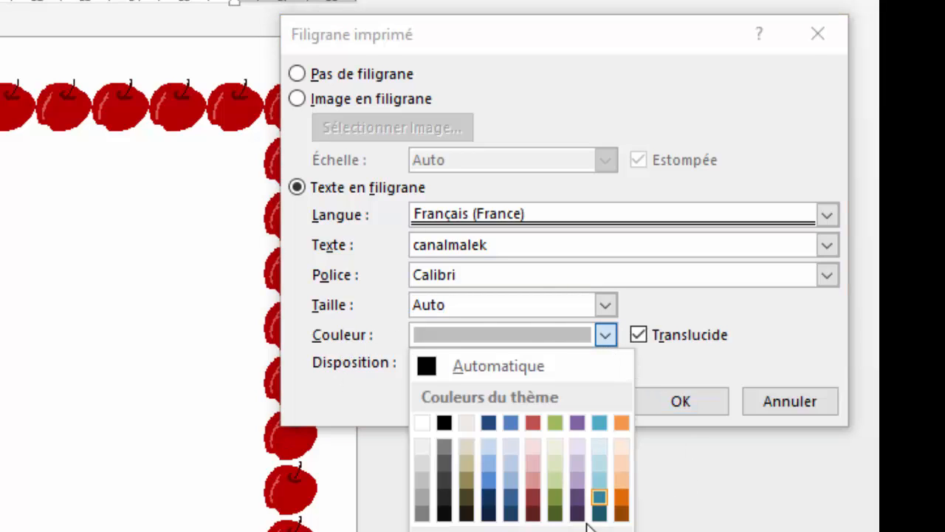
{"action": "left_click", "coordinate": [556, 480]}
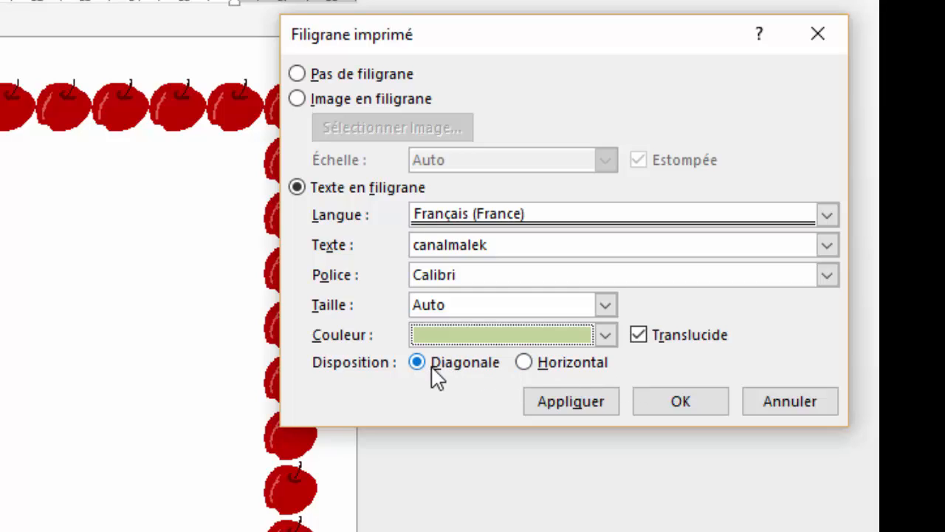
{"action": "left_click", "coordinate": [568, 406]}
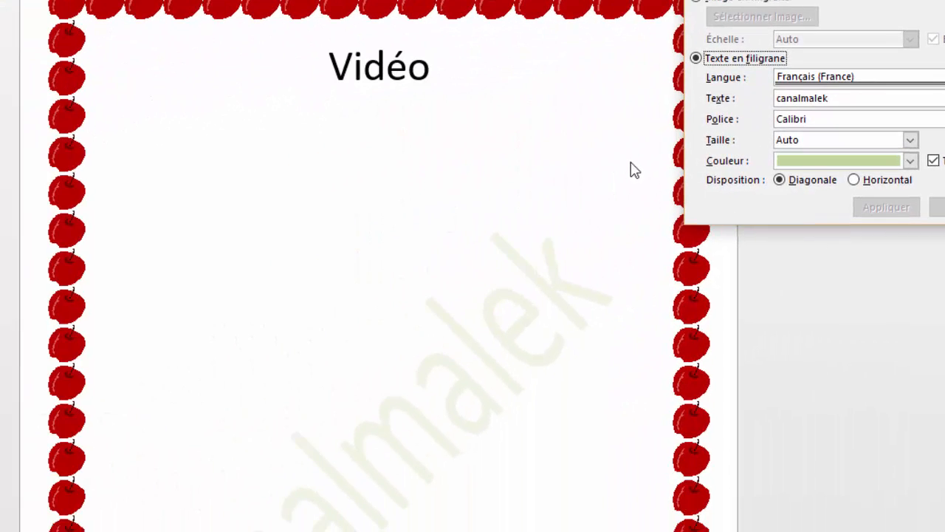
{"action": "key", "text": "Escape"}
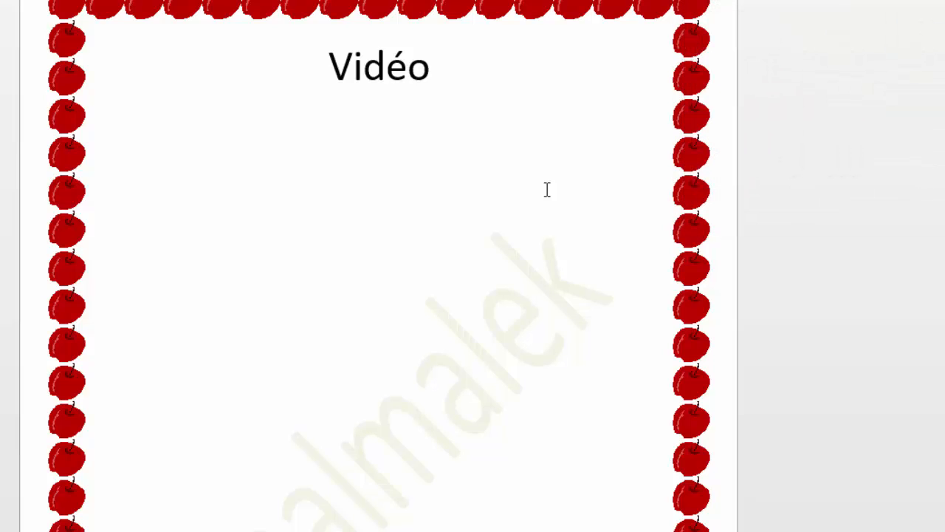
Step: Examine the diagonal watermark across the Vidéo, Audio and following pages of the document
{"action": "scroll", "coordinate": [548, 190], "scroll_direction": "down", "scroll_amount": 10}
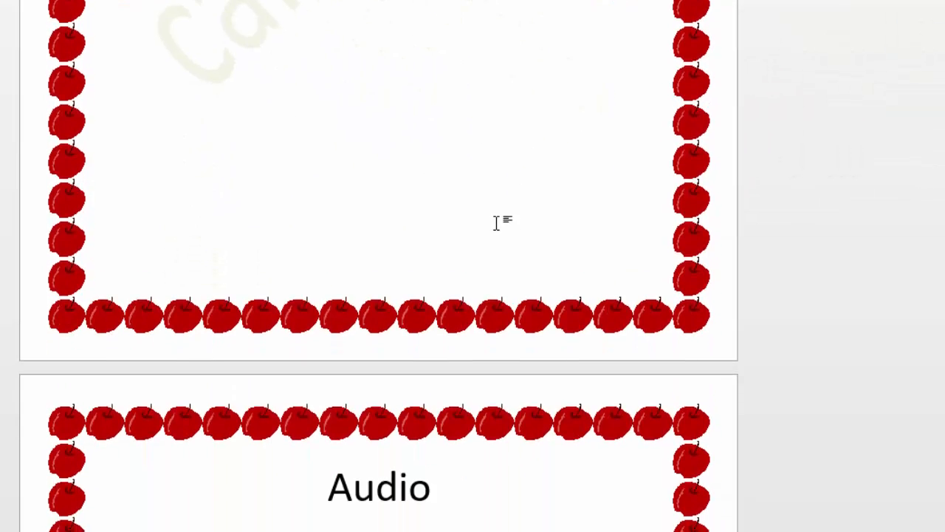
{"action": "scroll", "coordinate": [497, 222], "scroll_direction": "down", "scroll_amount": 8}
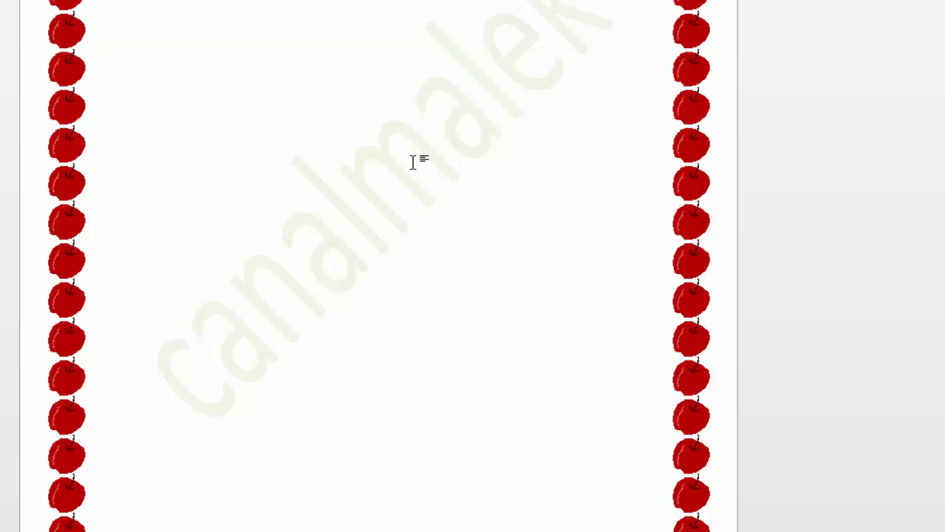
{"action": "scroll", "coordinate": [429, 141], "scroll_direction": "down", "scroll_amount": 4}
{"action": "scroll", "coordinate": [446, 50], "scroll_direction": "down", "scroll_amount": 1}
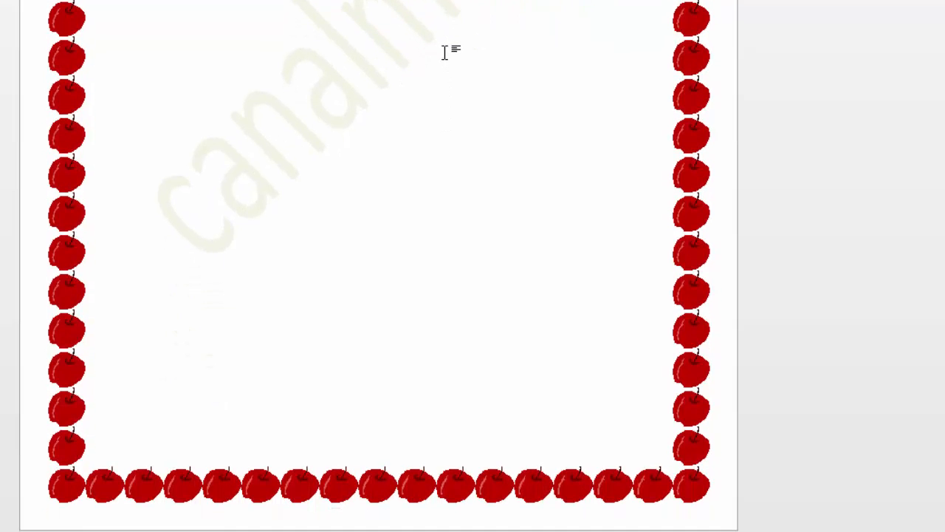
{"action": "scroll", "coordinate": [444, 52], "scroll_direction": "up", "scroll_amount": 12}
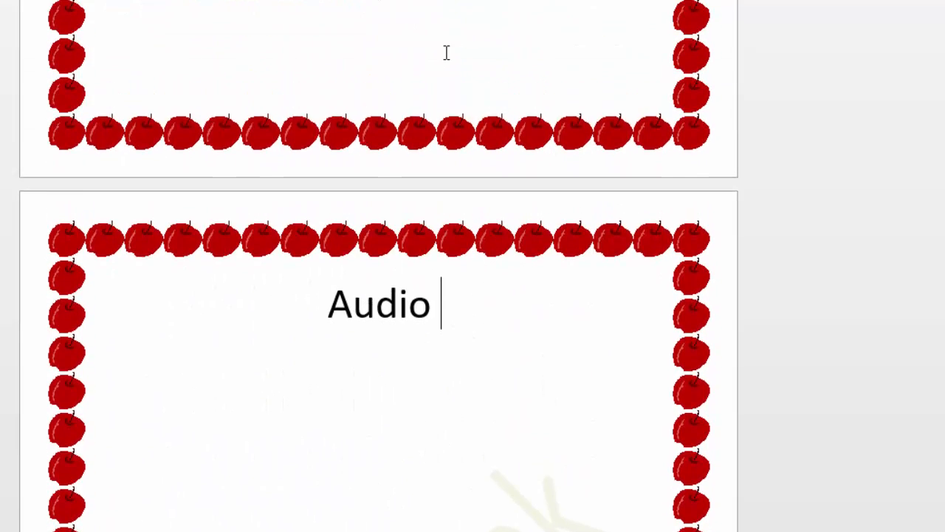
{"action": "scroll", "coordinate": [446, 51], "scroll_direction": "up", "scroll_amount": 4}
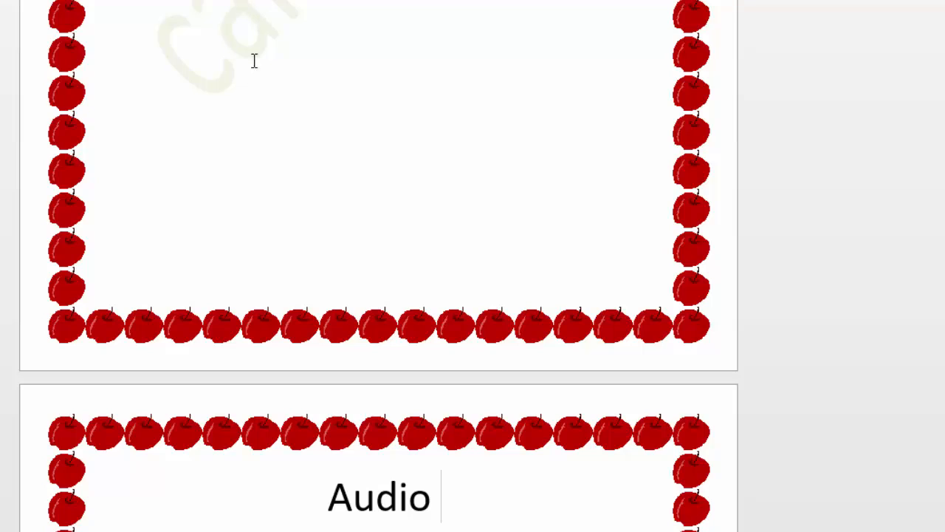
{"action": "scroll", "coordinate": [336, 23], "scroll_direction": "up", "scroll_amount": 3}
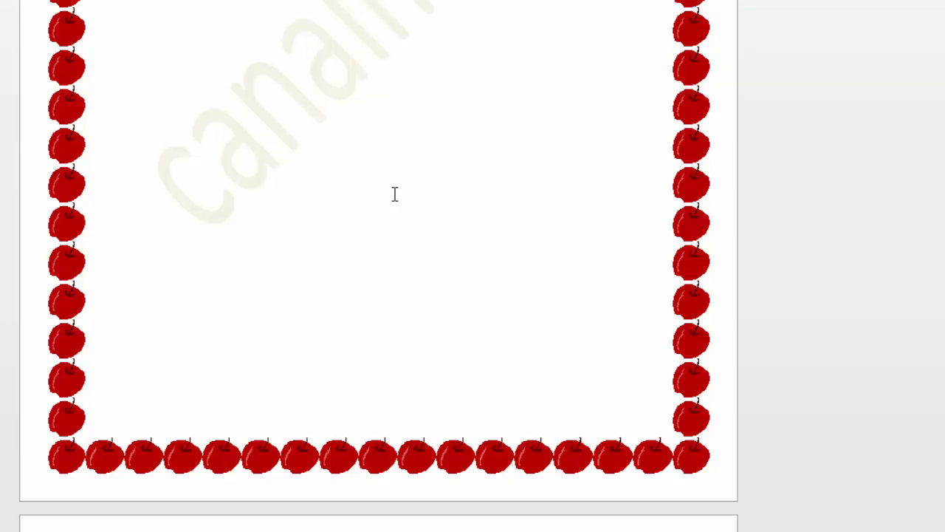
{"action": "scroll", "coordinate": [379, 186], "scroll_direction": "up", "scroll_amount": 4}
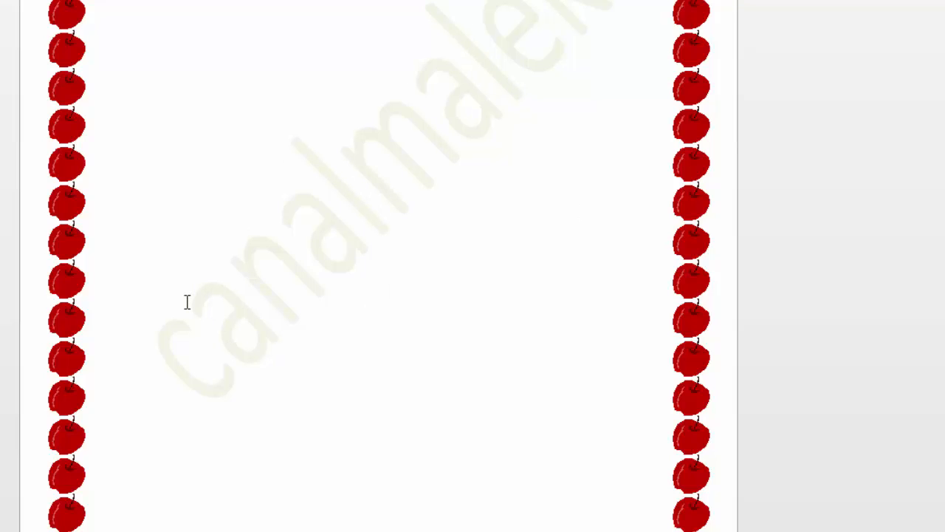
{"action": "scroll", "coordinate": [187, 302], "scroll_direction": "up", "scroll_amount": 5}
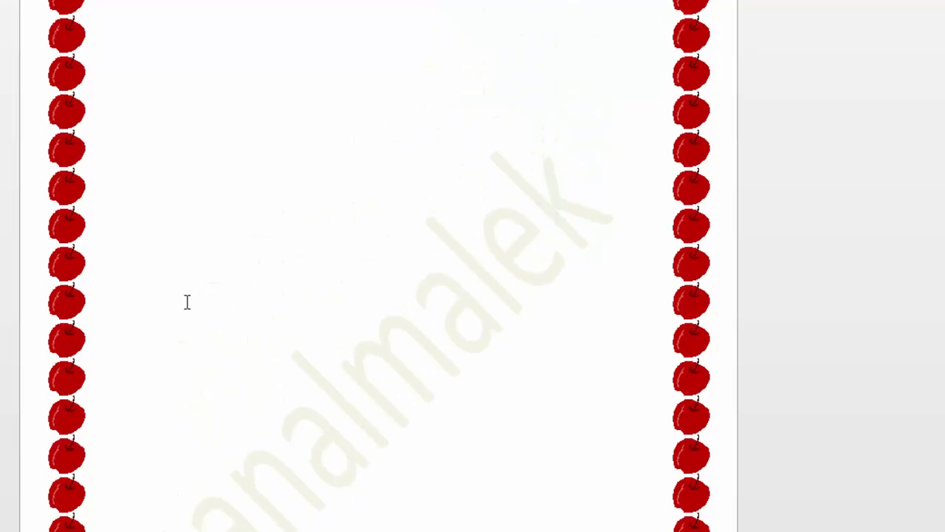
{"action": "scroll", "coordinate": [187, 302], "scroll_direction": "down", "scroll_amount": 10}
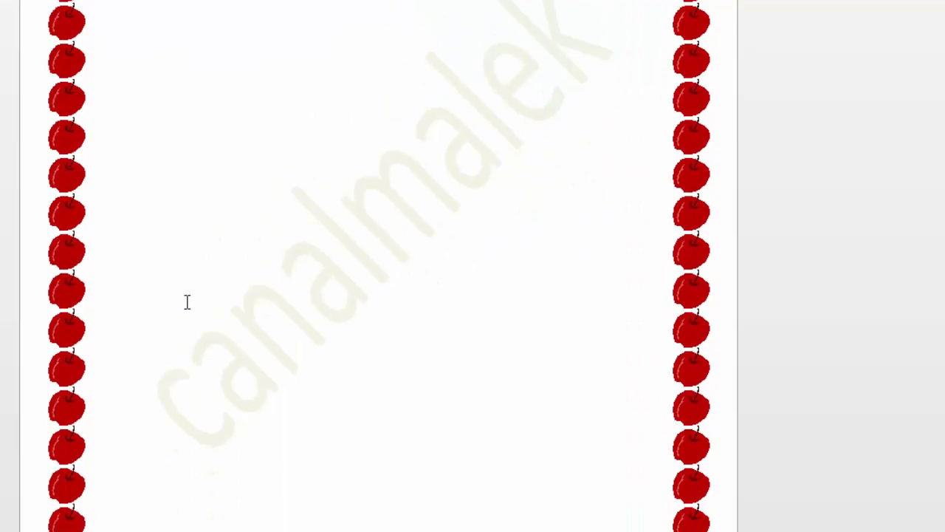